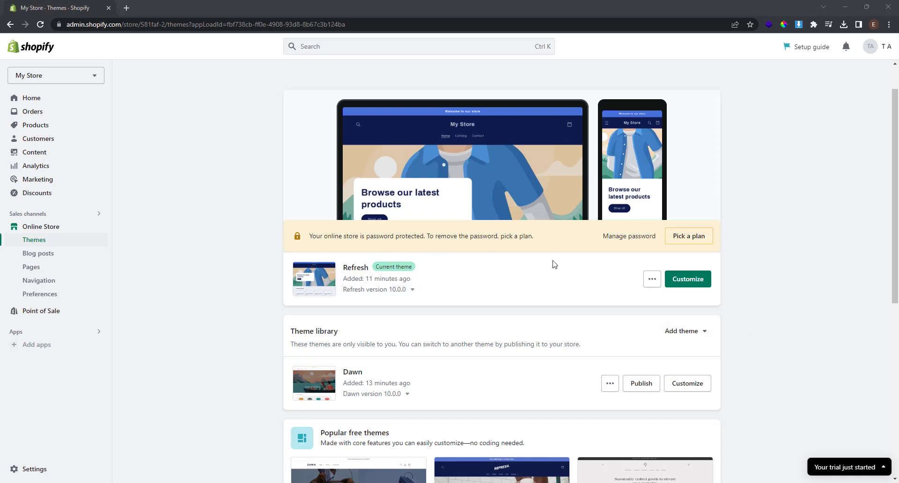
Open the Refresh theme's theme.liquid and place the cursor after </head> on line 264
click(650, 280)
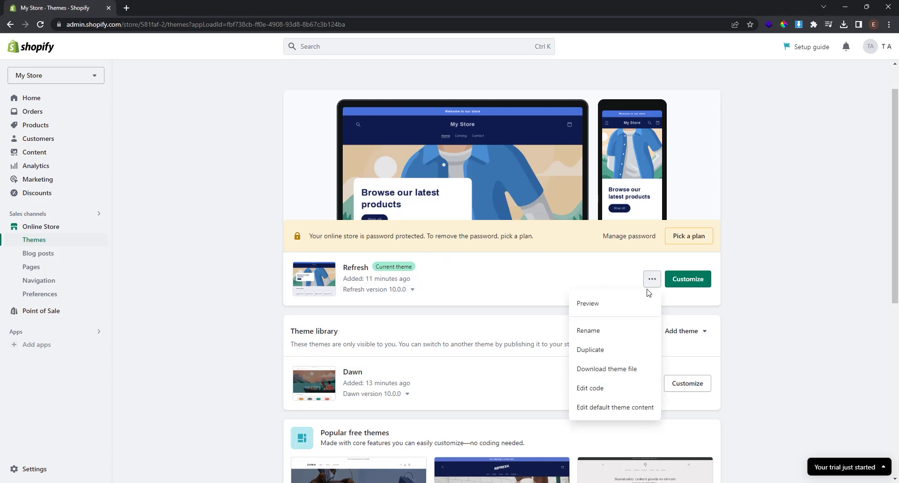
click(608, 387)
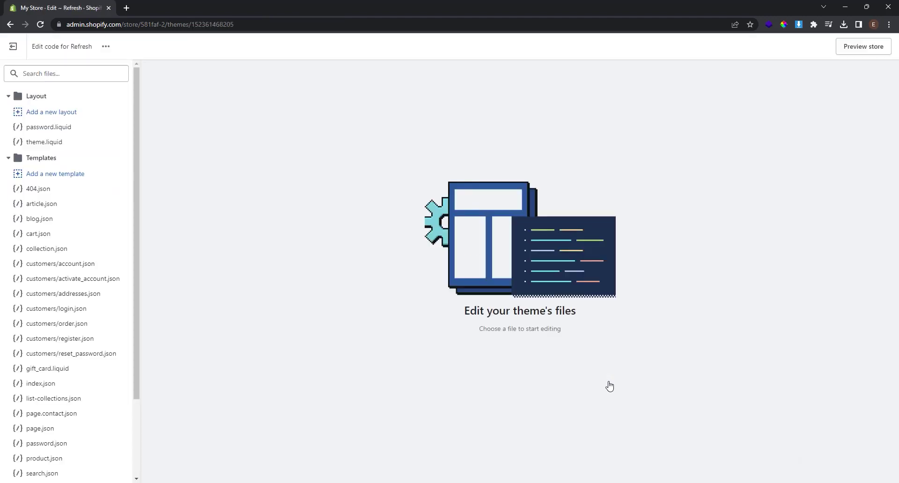
click(61, 147)
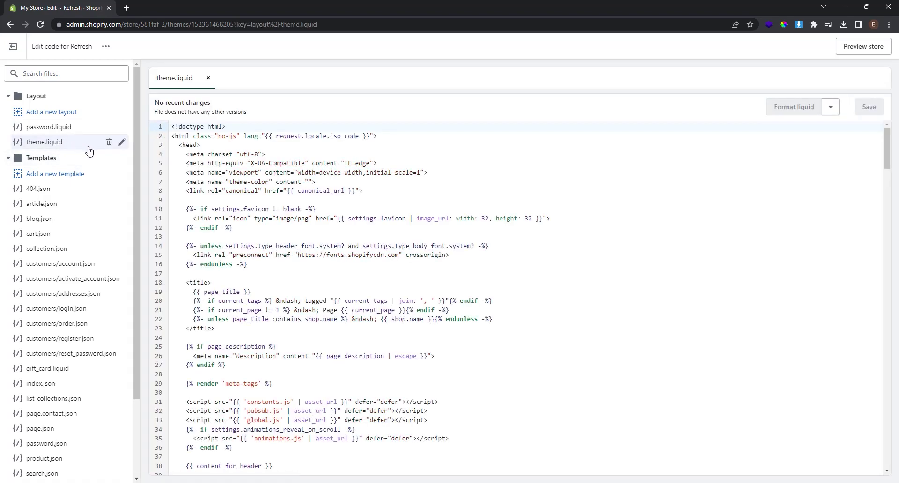
drag(178, 145, 218, 370)
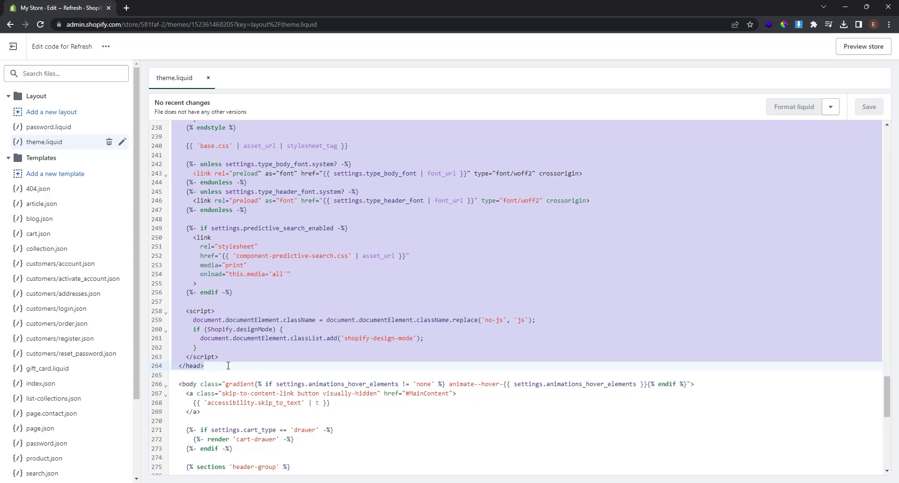
click(212, 366)
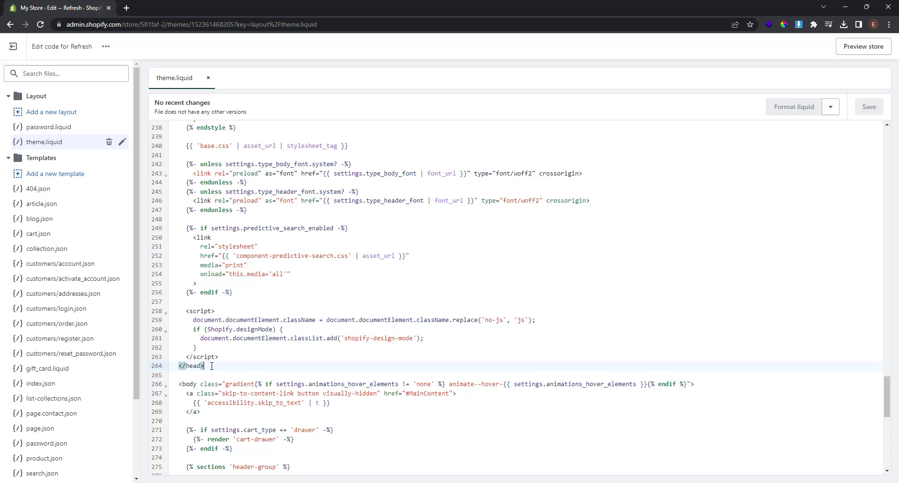
Leave the code editor and go through Apps' recommended apps to the Shopify App Store
click(11, 47)
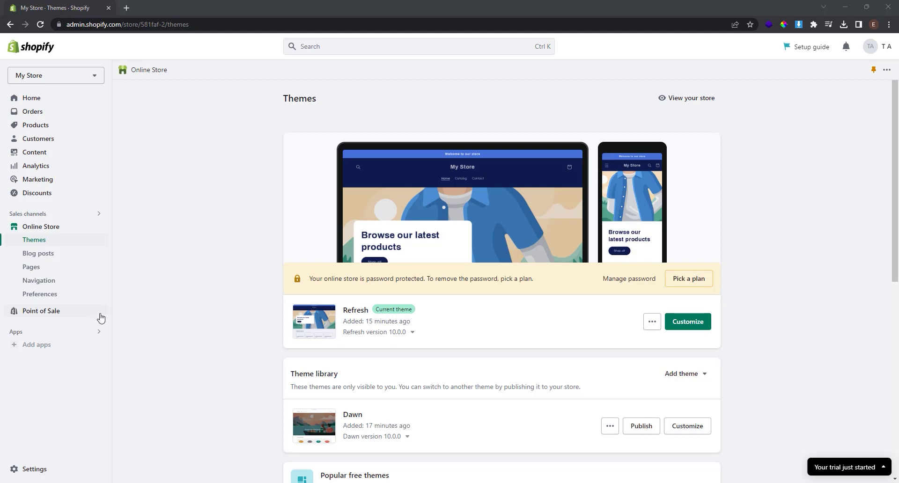
click(57, 334)
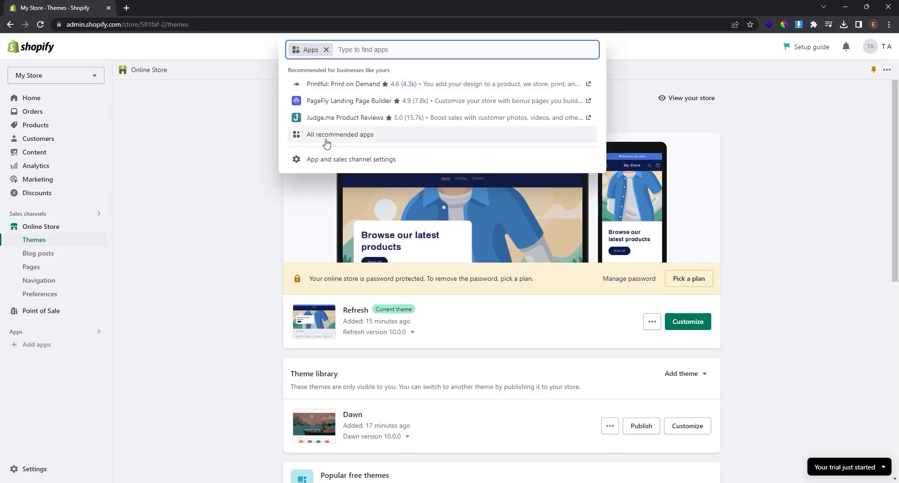
click(327, 136)
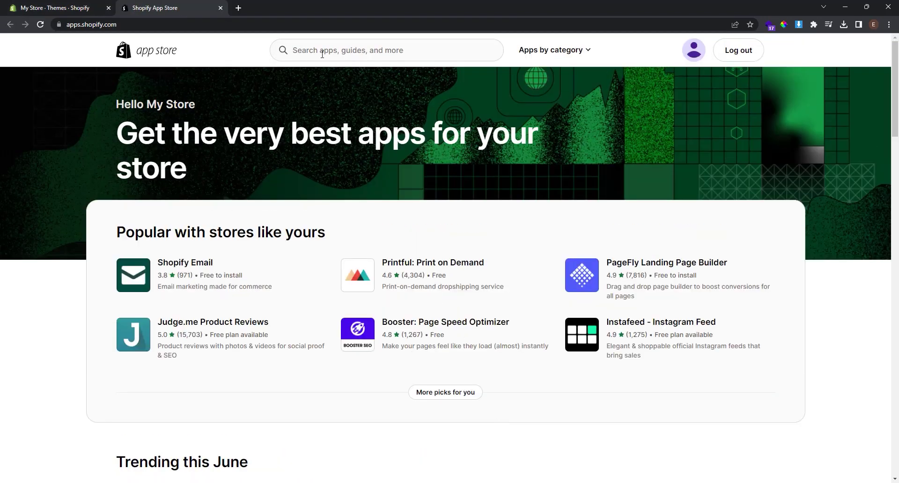
Search the App Store for 'Google' and open the Google & YouTube app page
click(322, 54)
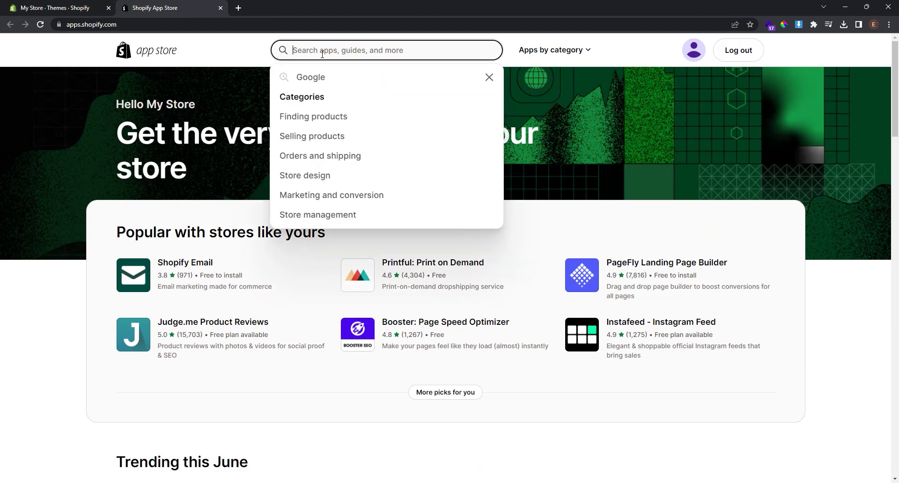
text(Google)
key(Return)
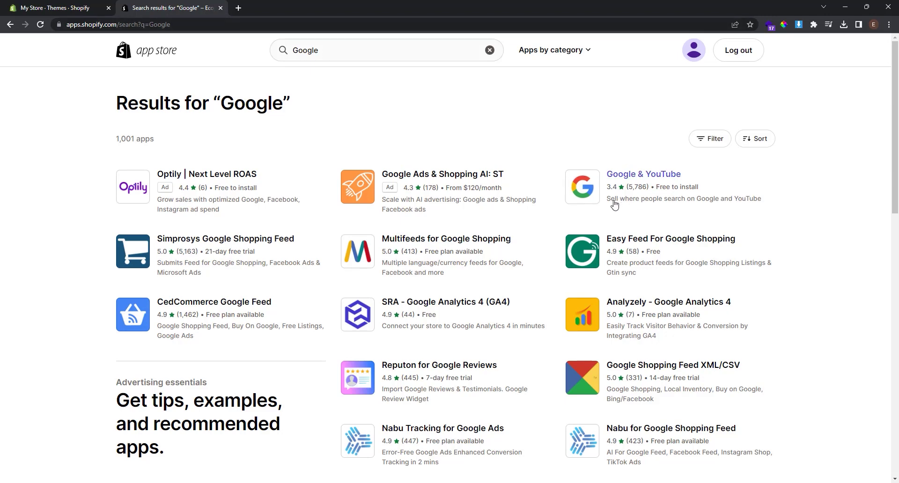
click(638, 179)
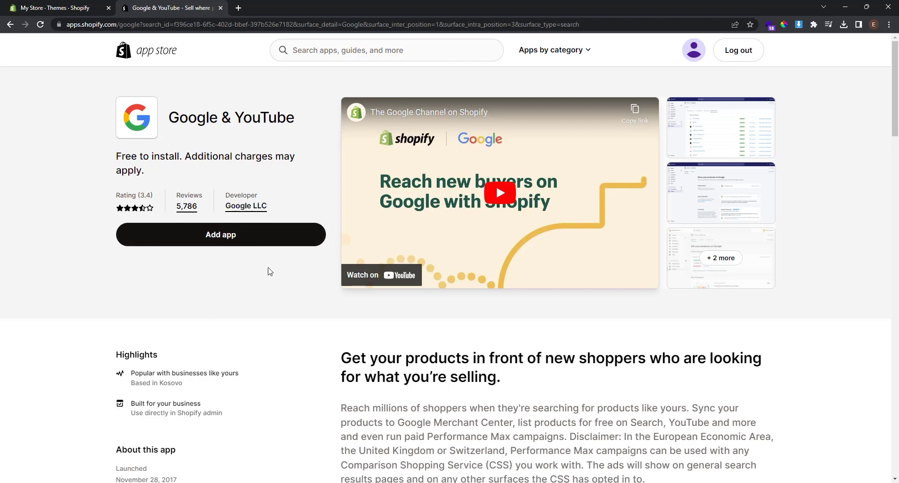
scroll(268, 271, down, 9)
scroll(268, 271, down, 2)
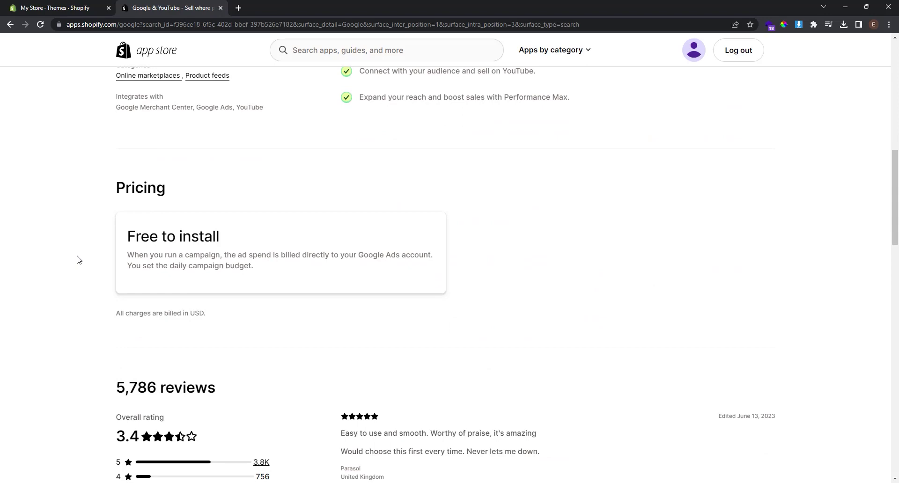
scroll(229, 252, up, 11)
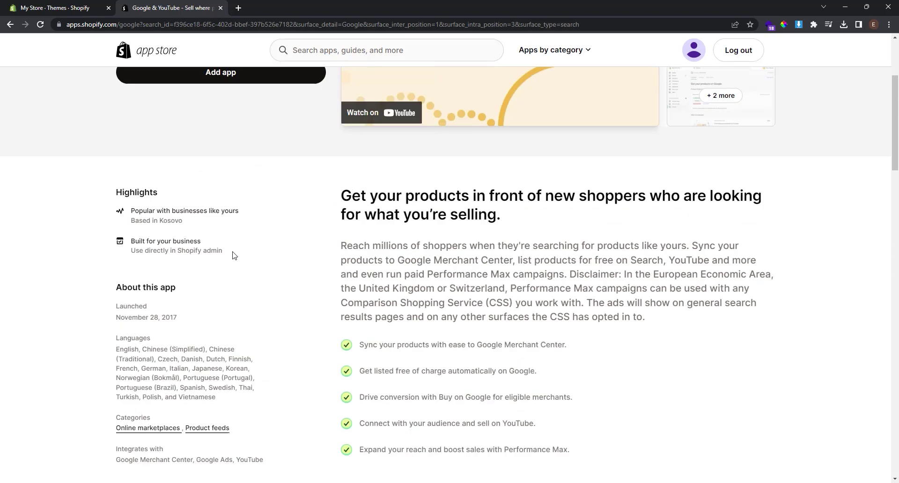
Install Google & YouTube and approve adding it as a sales channel
click(230, 244)
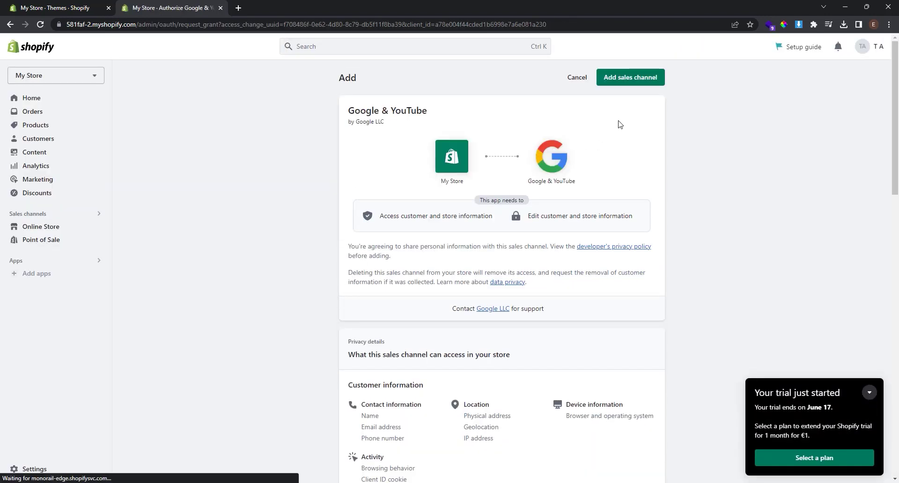
click(626, 80)
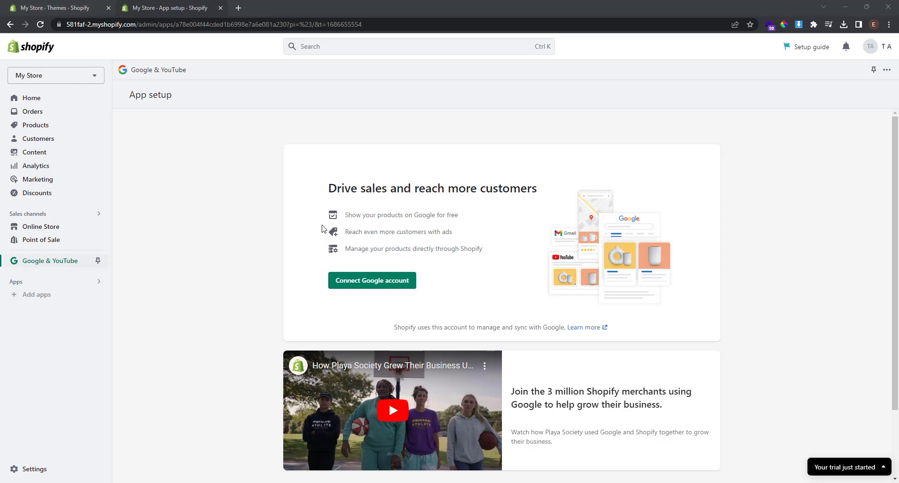
Connect a Google account to Google & YouTube through the sign-in popup
click(356, 287)
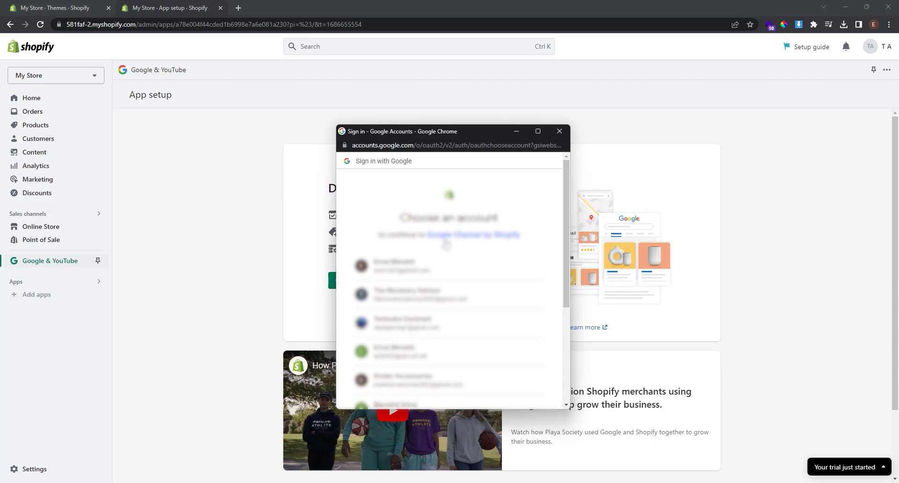
click(452, 296)
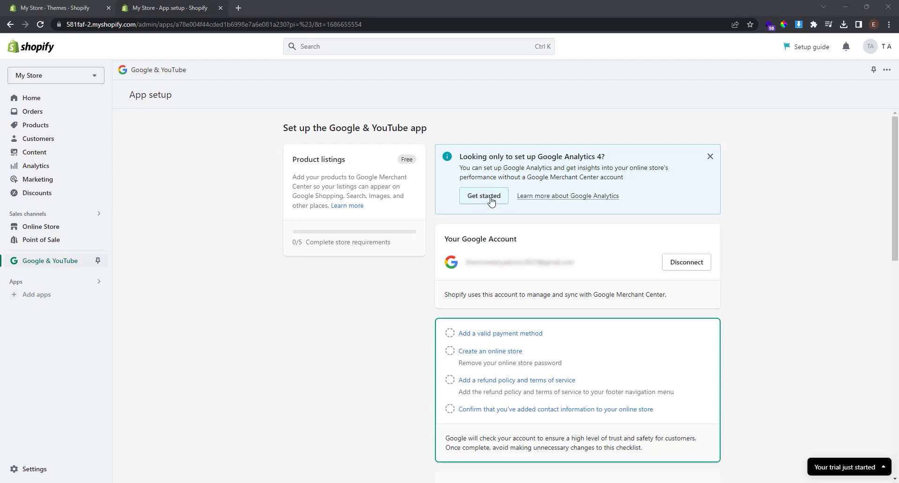
Start the Google Analytics 4 setup from the Get started banner
click(487, 198)
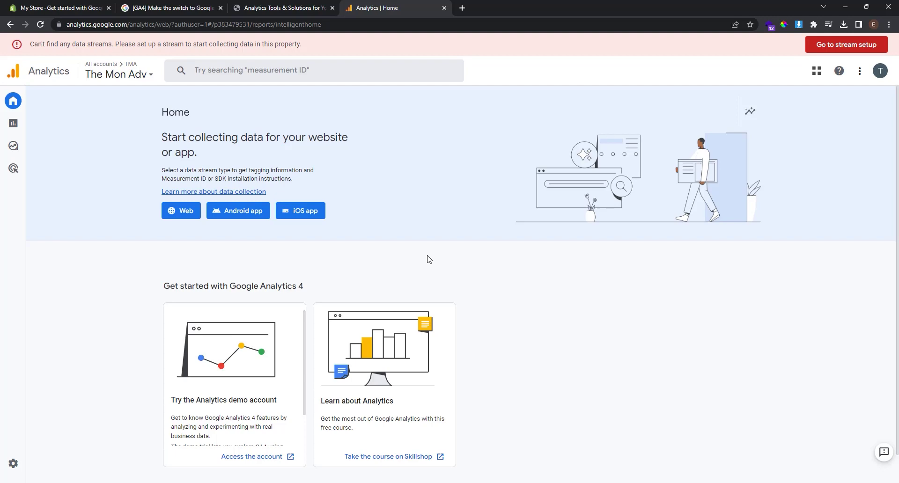
click(178, 211)
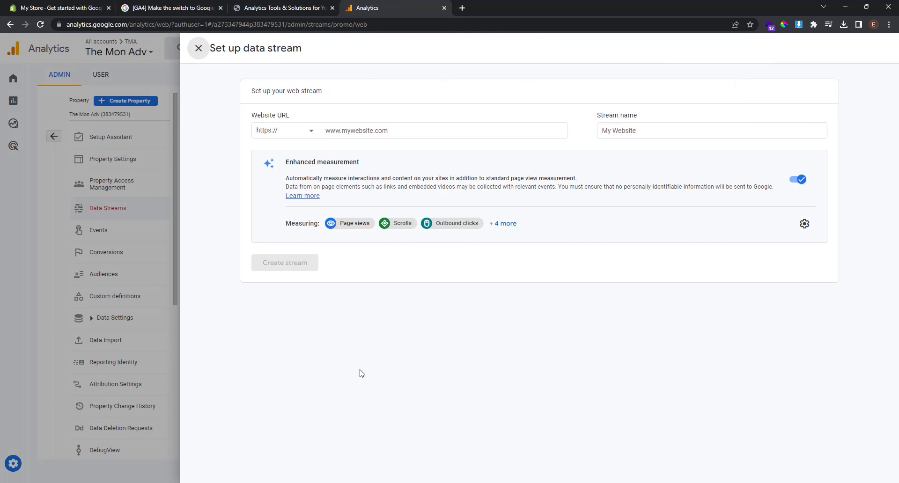
click(381, 133)
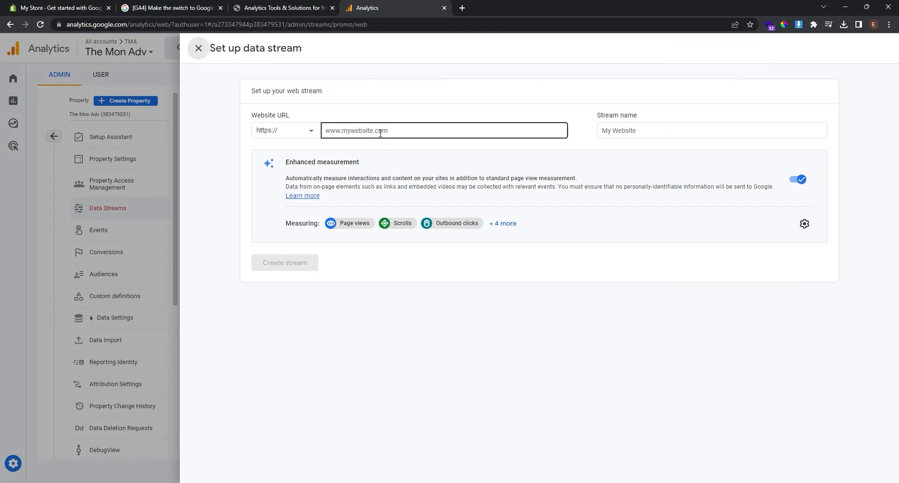
text(https://581faf-2.myshopify.com/)
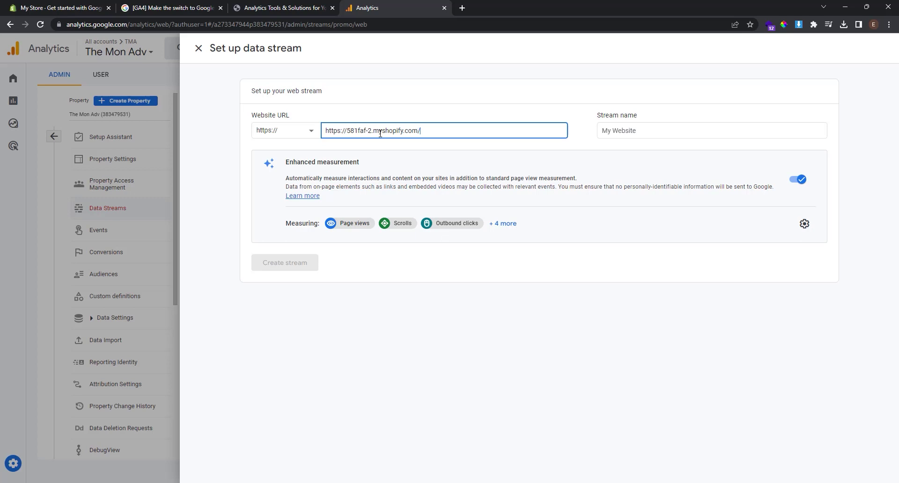
drag(347, 130, 301, 135)
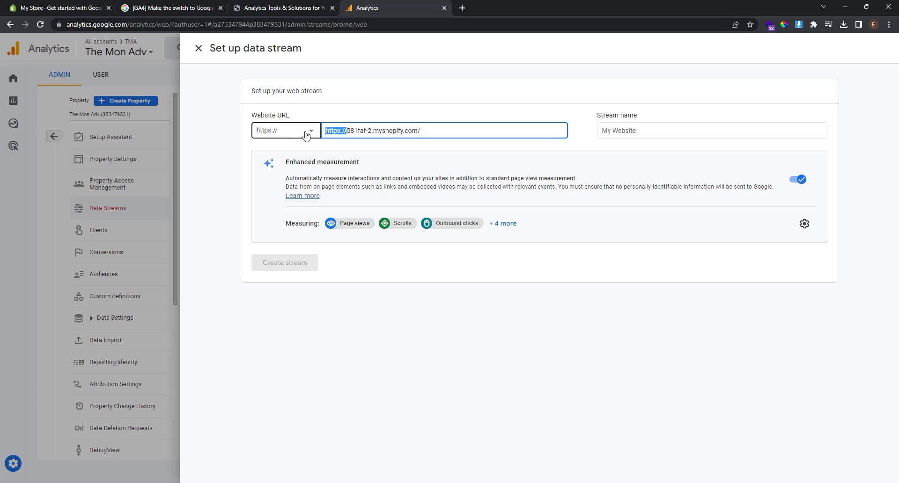
key(BackSpace)
Name the stream 'My Shopify Store' and create it
click(639, 130)
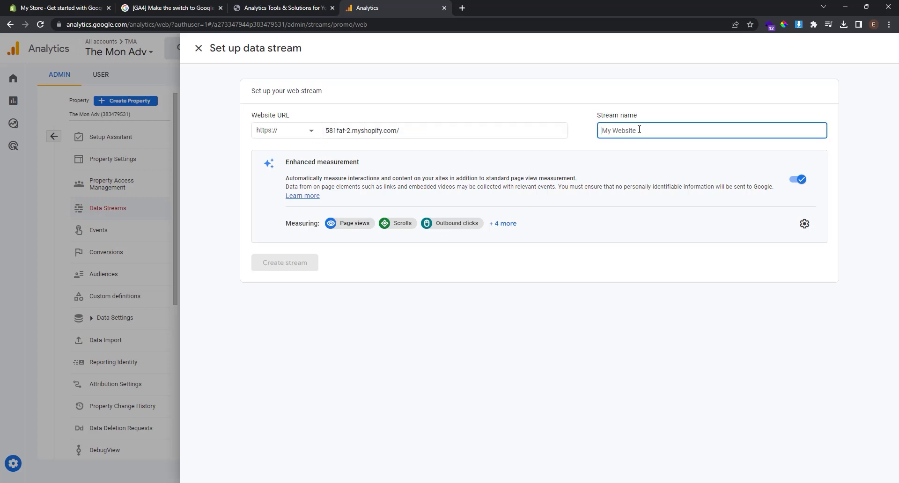
text(My Shopi)
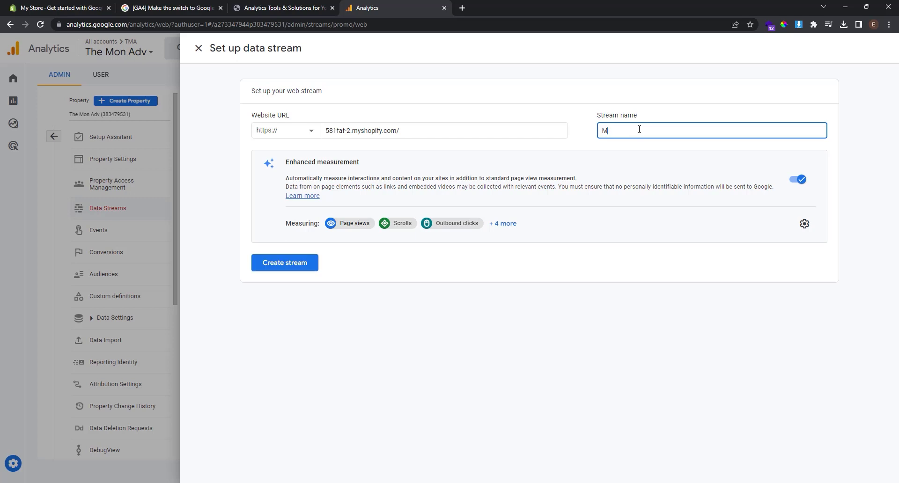
text(fy Store)
click(287, 268)
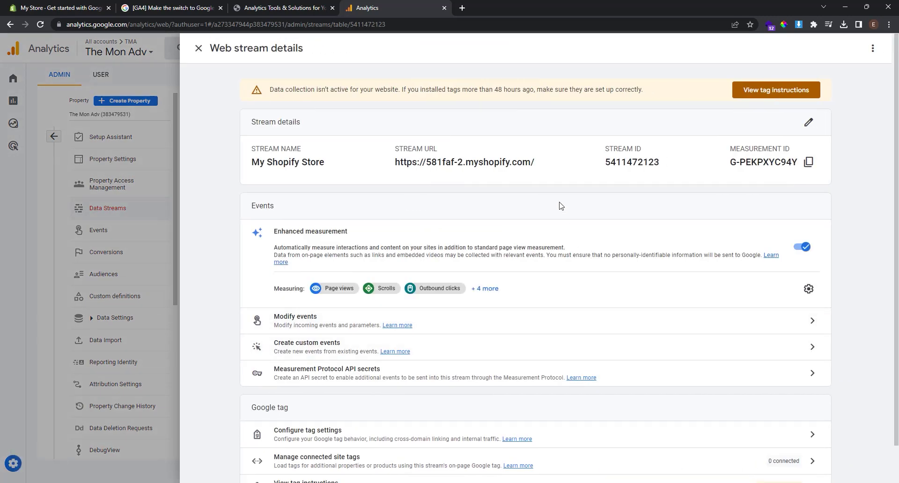
scroll(561, 206, down, 1)
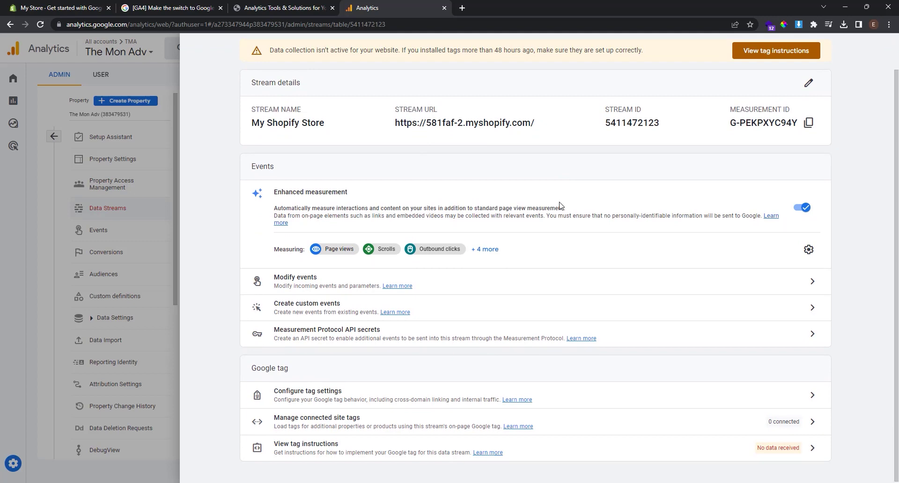
scroll(561, 205, up, 1)
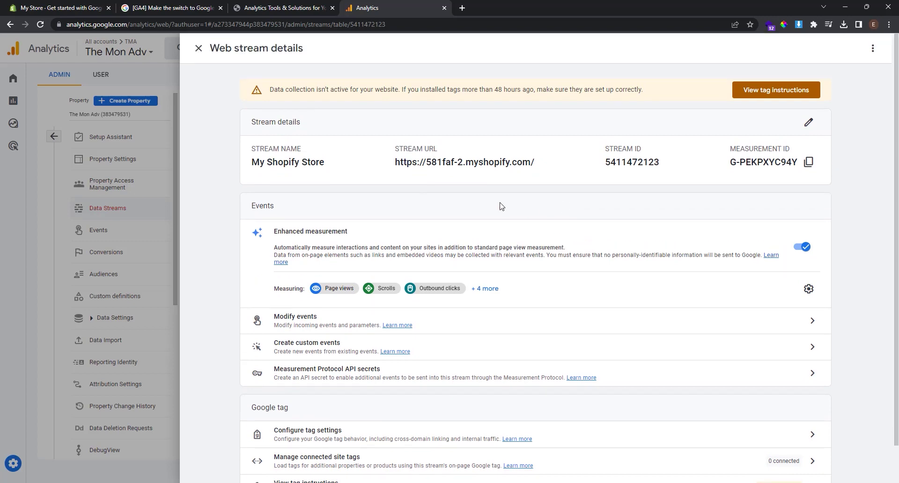
Connect GA4 property G-PEKPXYC94Y to the store in Shopify, then return to Analytics
click(45, 4)
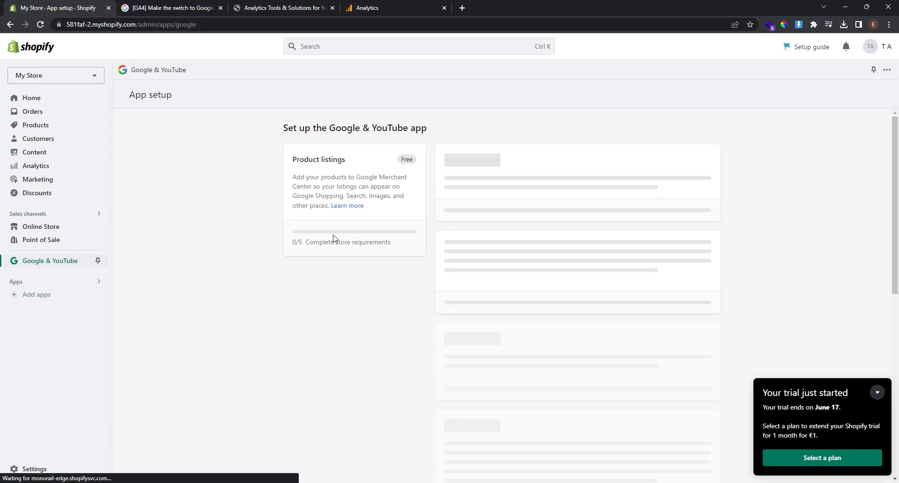
click(877, 392)
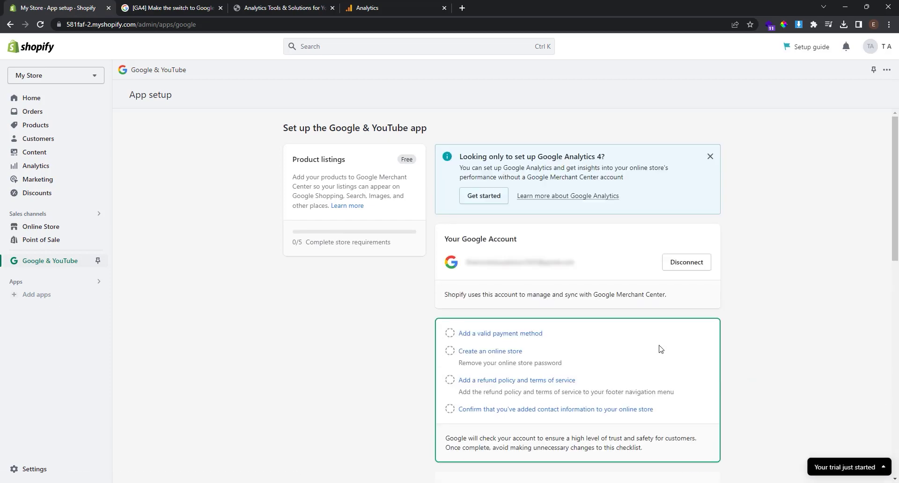
click(494, 200)
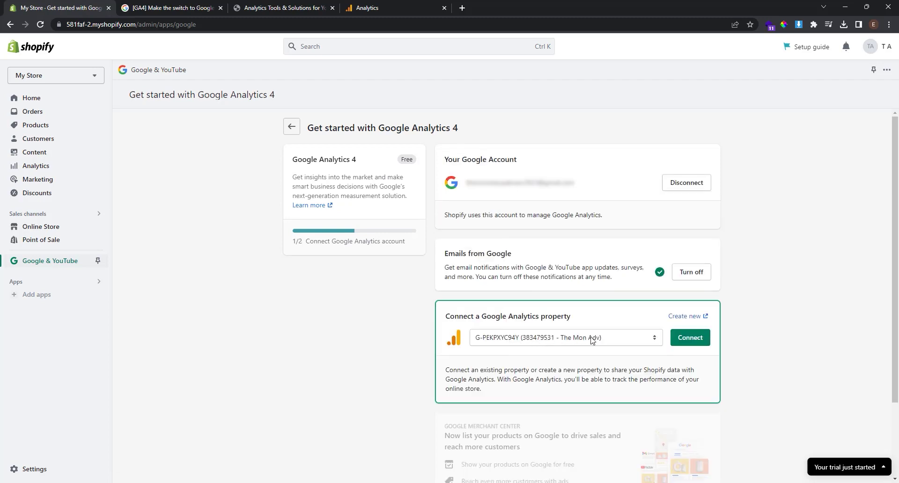
click(592, 339)
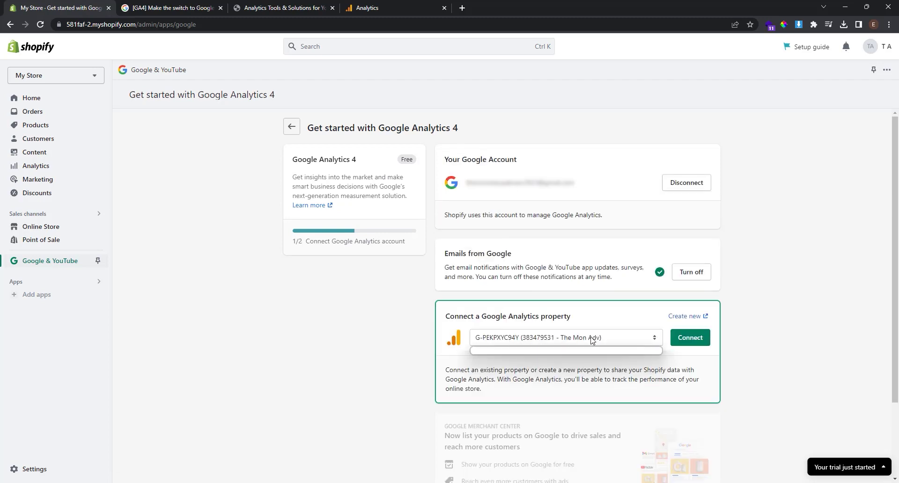
click(692, 344)
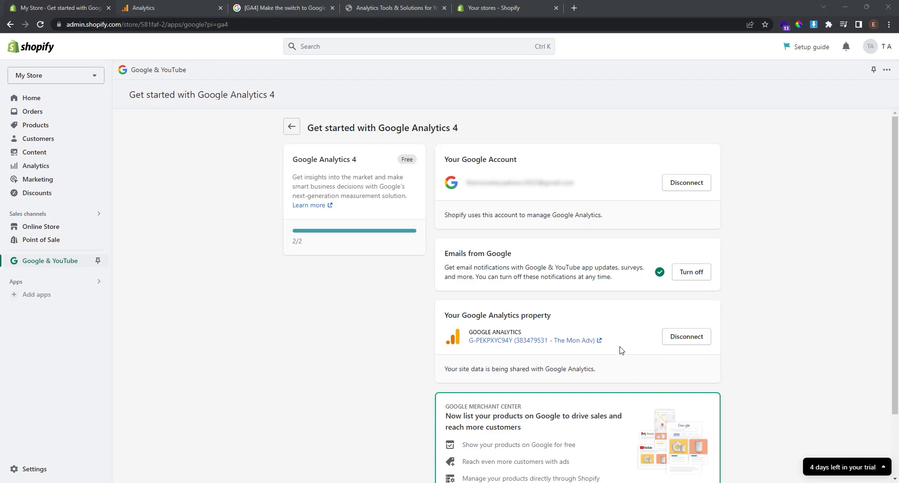
click(162, 10)
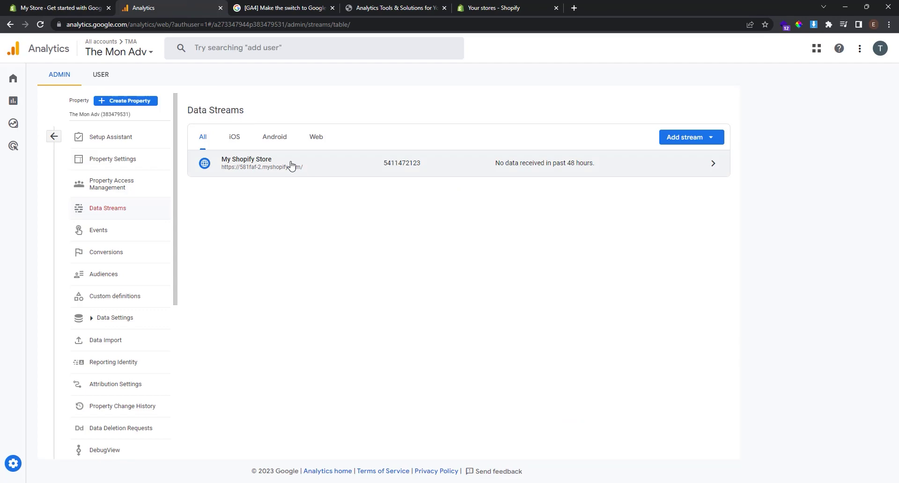
Copy the manual-install Google tag code for the My Shopify Store stream
click(326, 168)
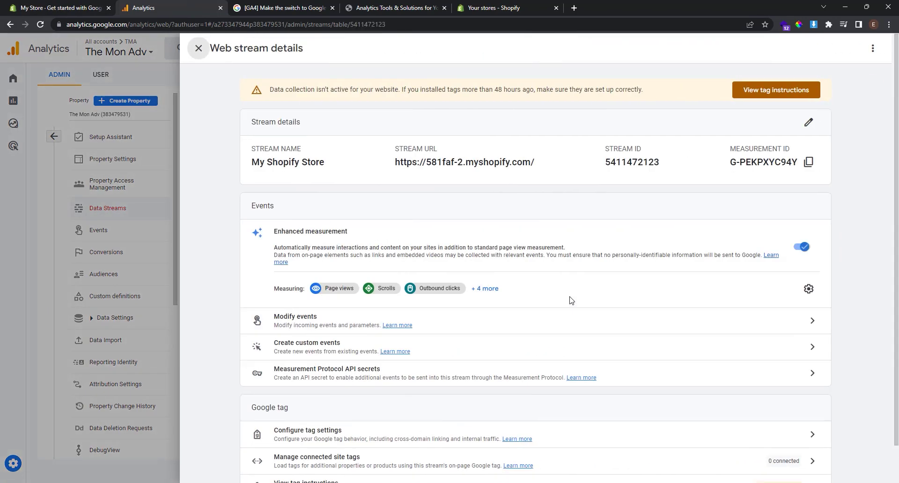
click(762, 92)
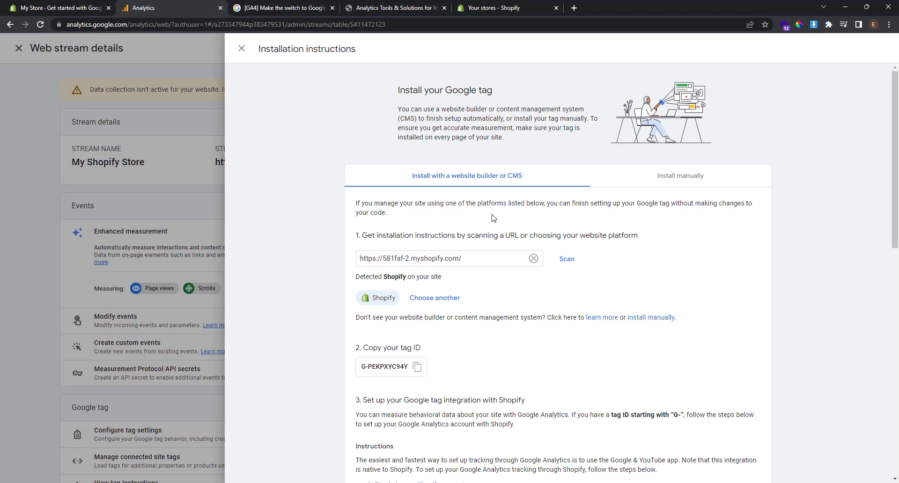
scroll(496, 216, down, 8)
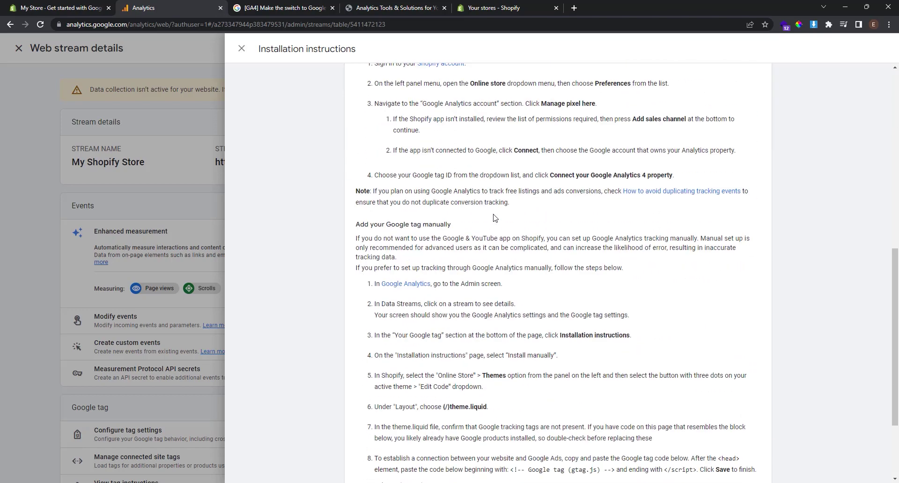
scroll(498, 216, up, 8)
click(719, 180)
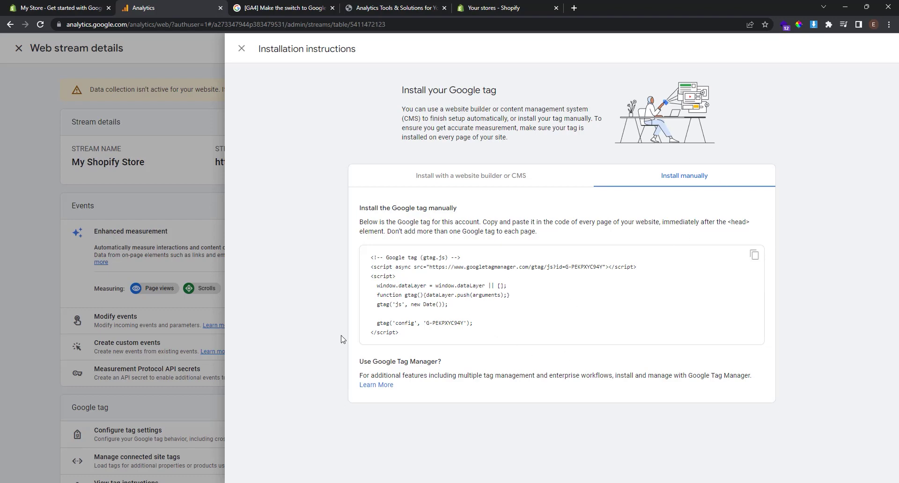
click(754, 257)
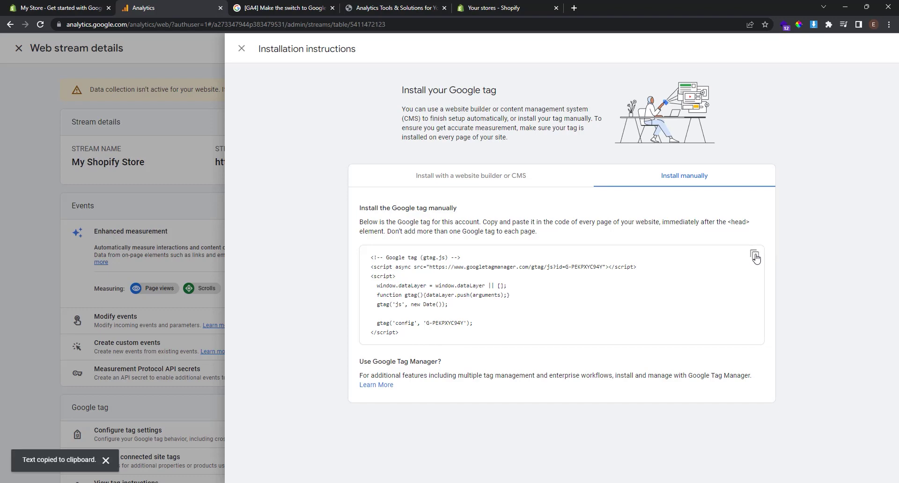
Back in Shopify, open the Refresh theme's code editor from Online Store > Themes
click(66, 10)
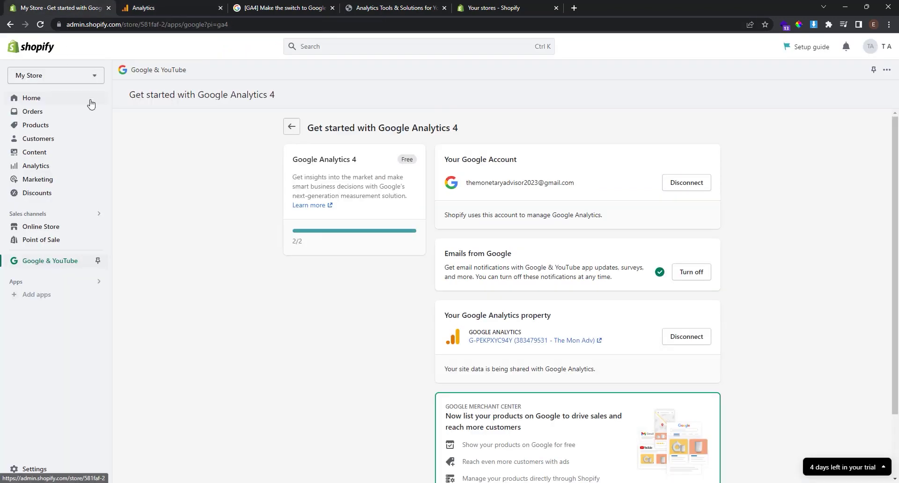
click(47, 228)
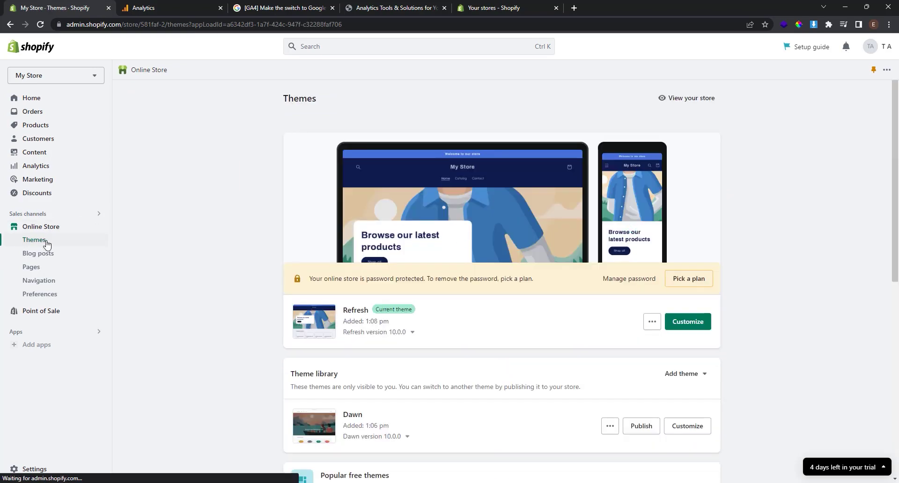
click(653, 324)
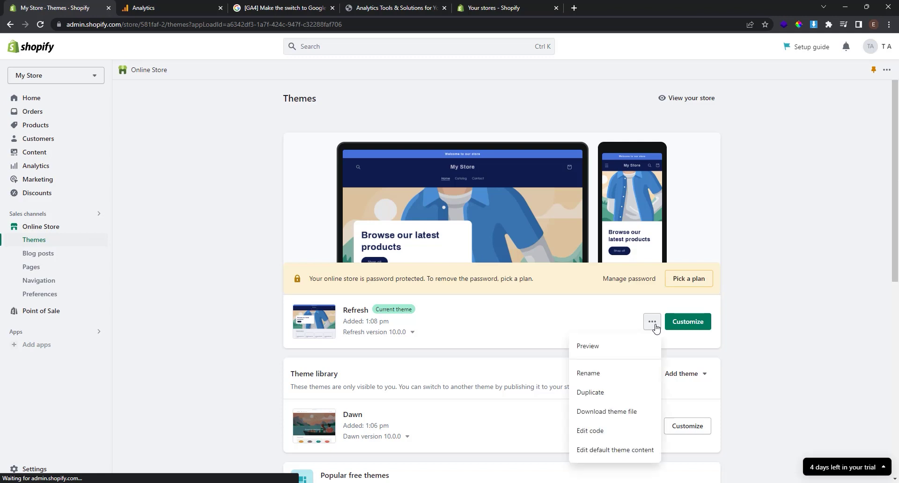
click(618, 436)
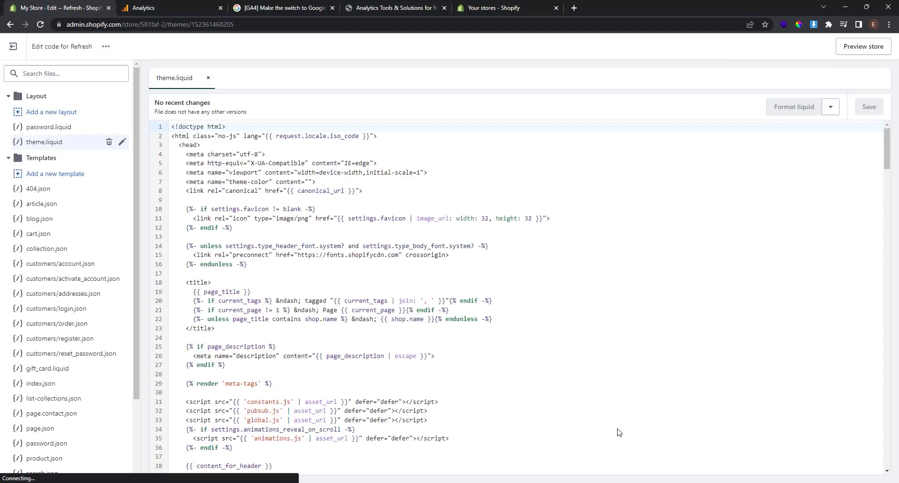
Paste the G-PEKPXYC94Y Google tag on a new line after <head> in theme.liquid, then save
click(55, 146)
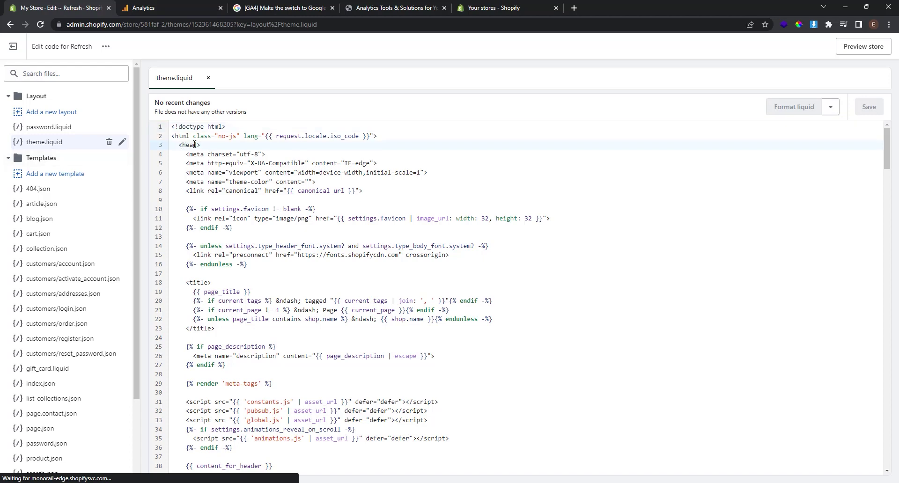
key(Return)
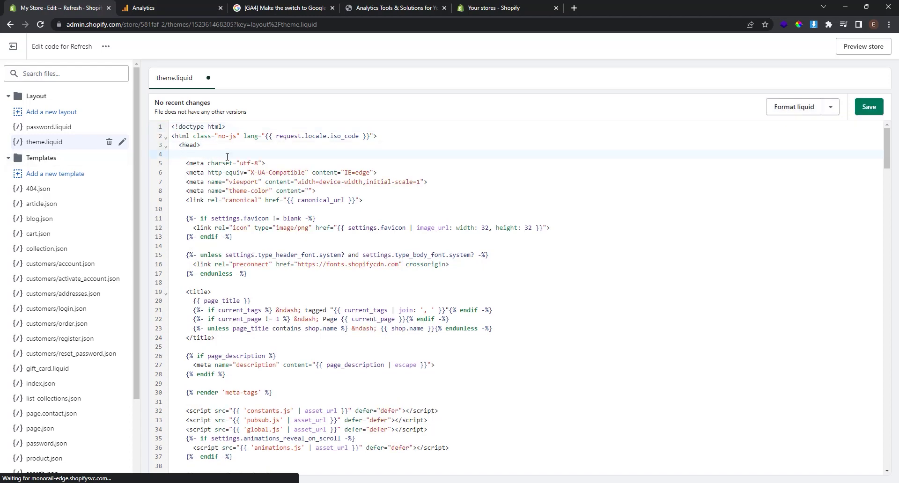
right_click(189, 151)
click(223, 226)
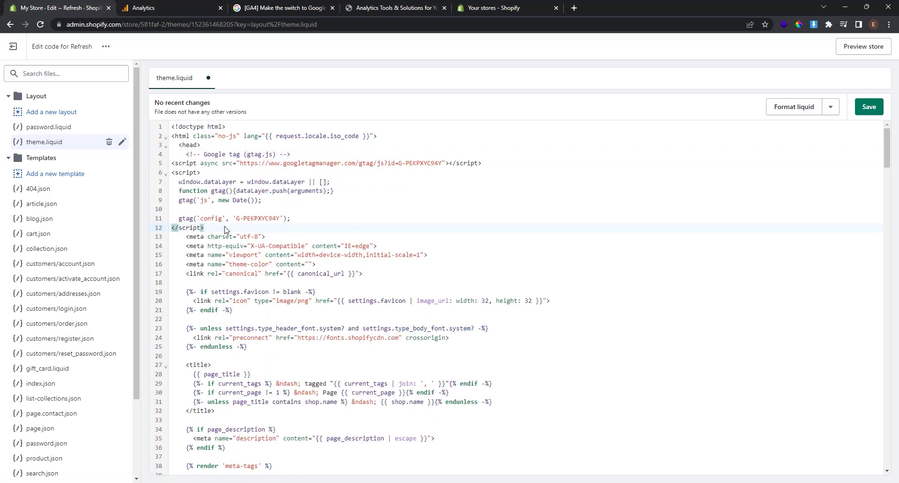
click(869, 106)
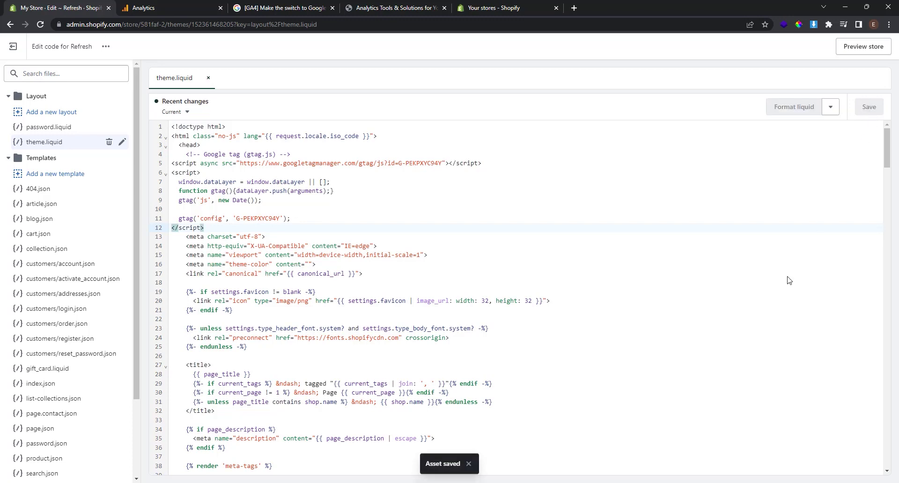
click(19, 54)
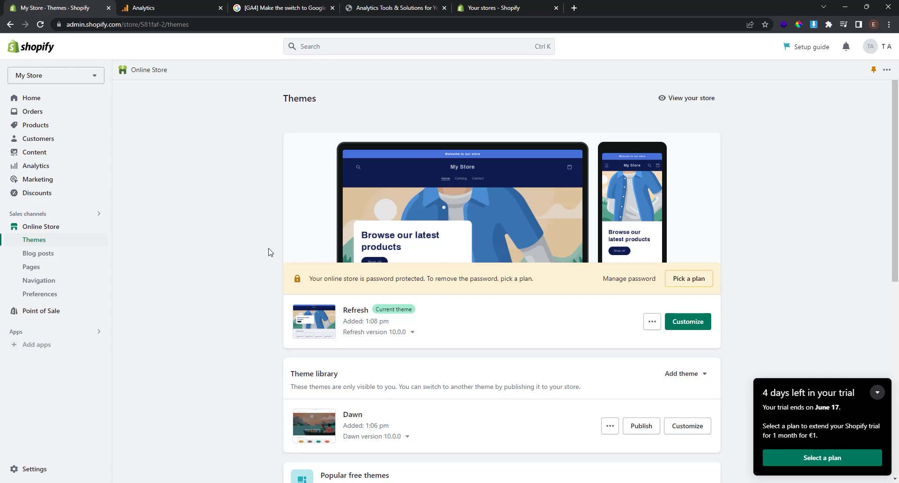
Review the Analytics Home overview, which shows 0 users and no website data received yet
key(ctrl+Tab)
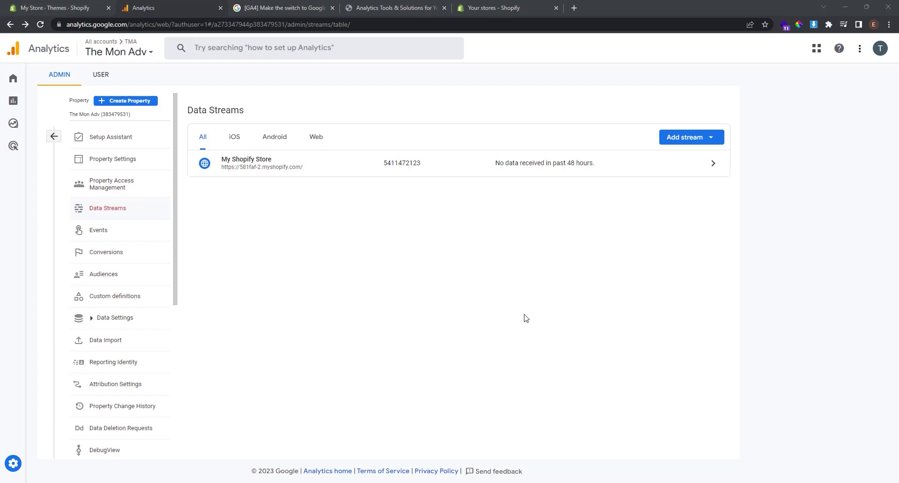
click(34, 87)
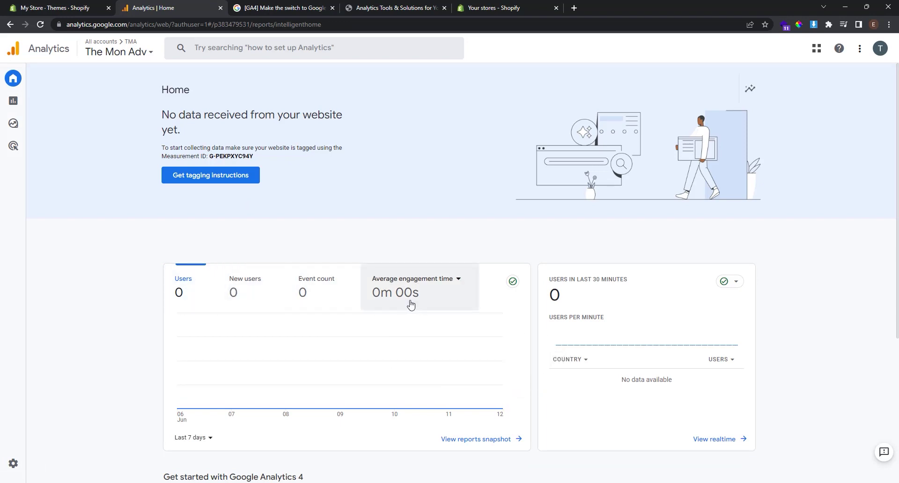
scroll(468, 407, down, 2)
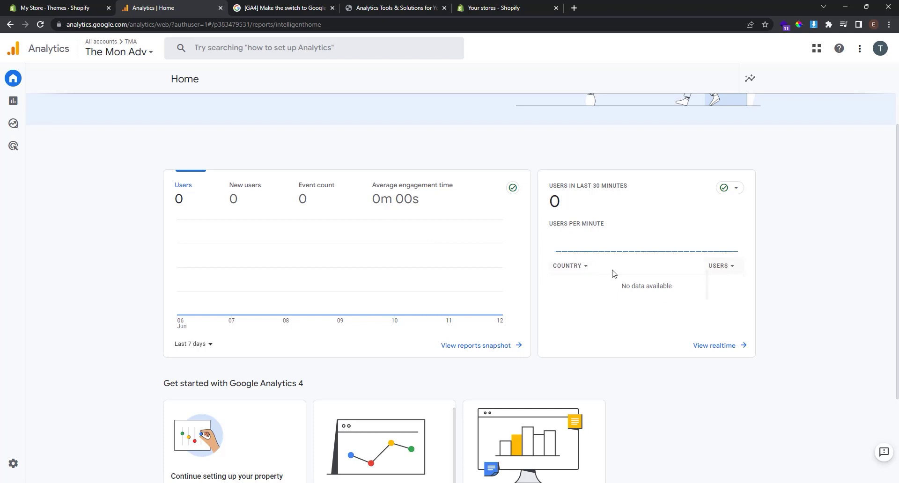
scroll(514, 258, down, 2)
scroll(327, 234, up, 4)
Scroll through the Reports snapshot for the last 28 days
click(13, 101)
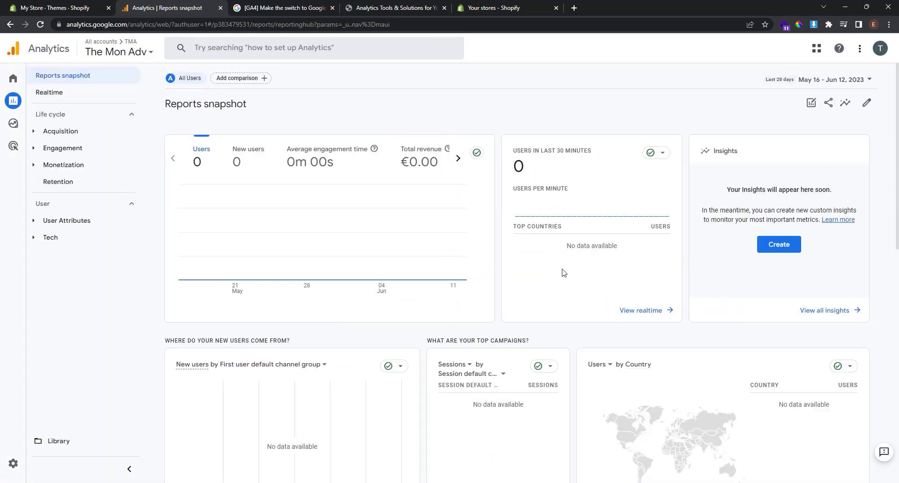
scroll(563, 273, down, 1)
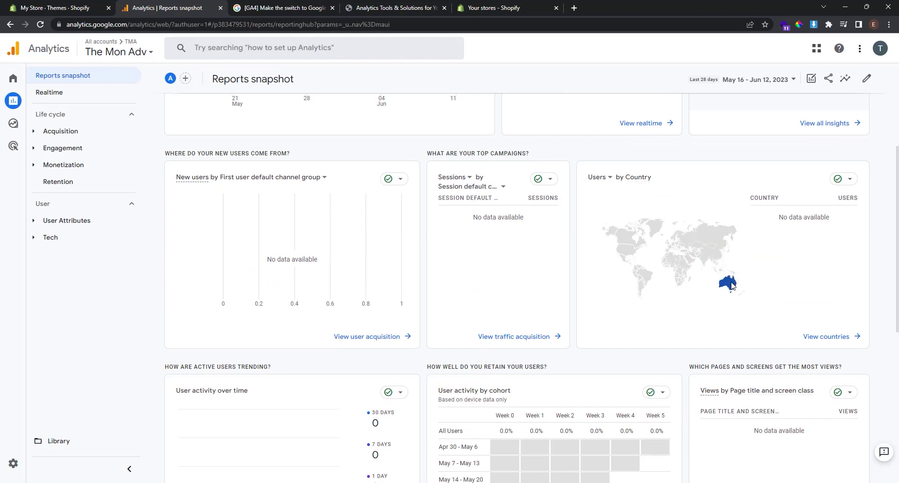
scroll(732, 286, down, 4)
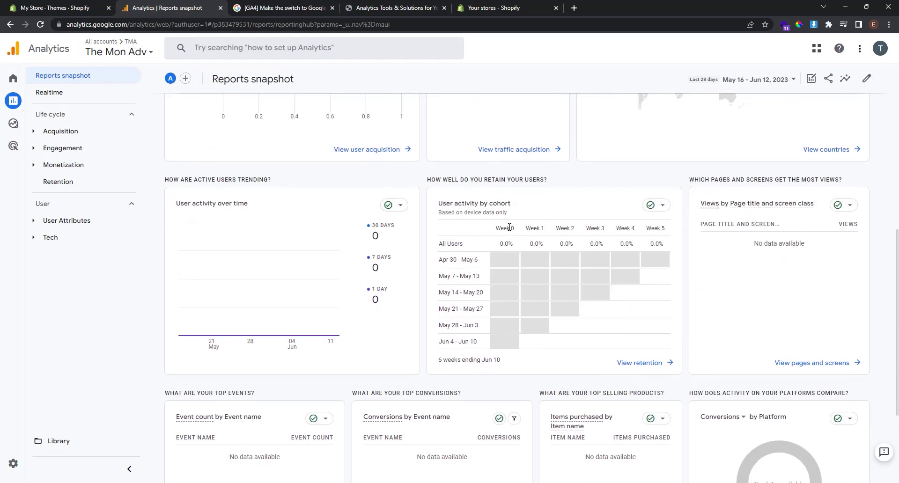
scroll(538, 221, down, 3)
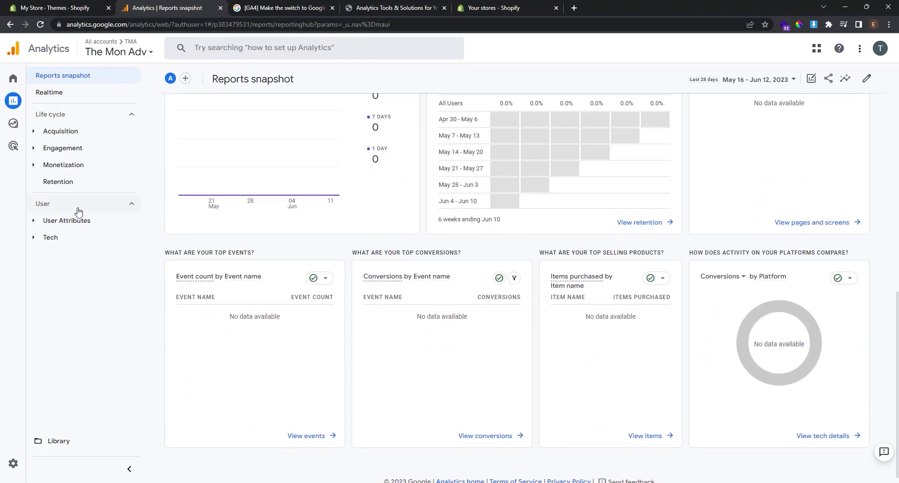
scroll(382, 260, up, 5)
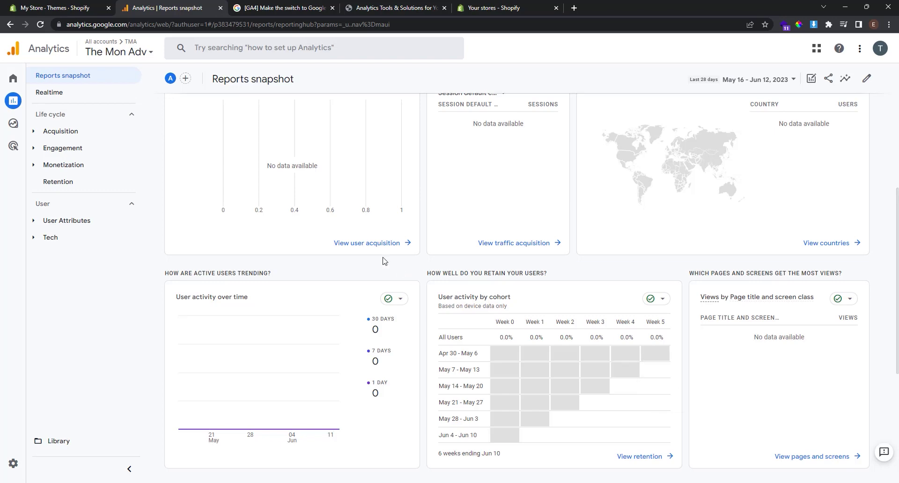
View the Realtime overview and briefly expand the Acquisition, Engagement and Monetization report groups
click(81, 95)
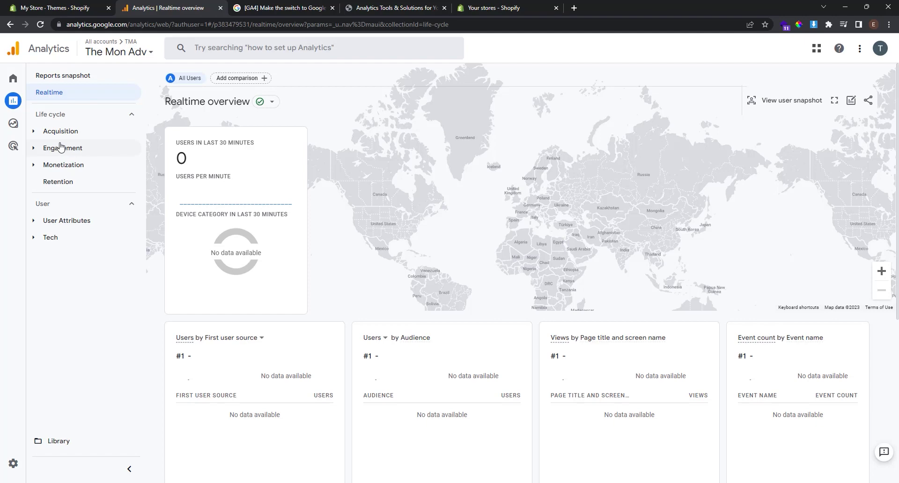
click(82, 132)
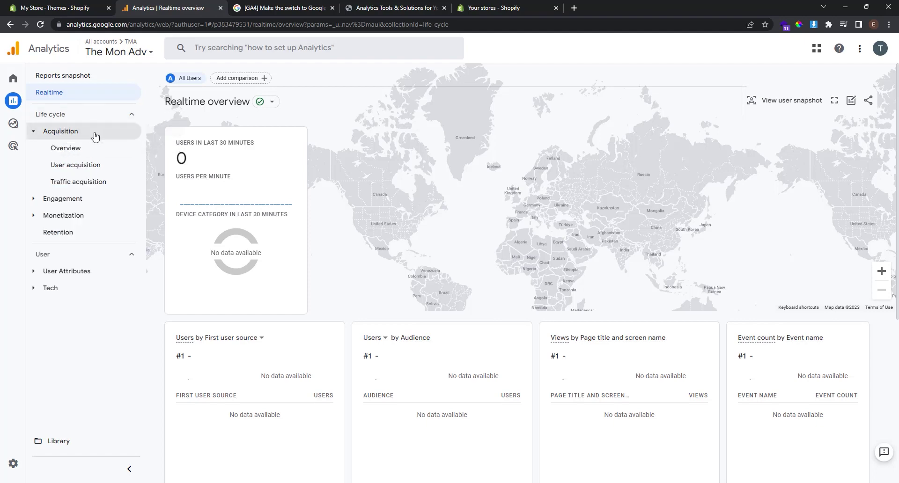
click(81, 133)
click(80, 146)
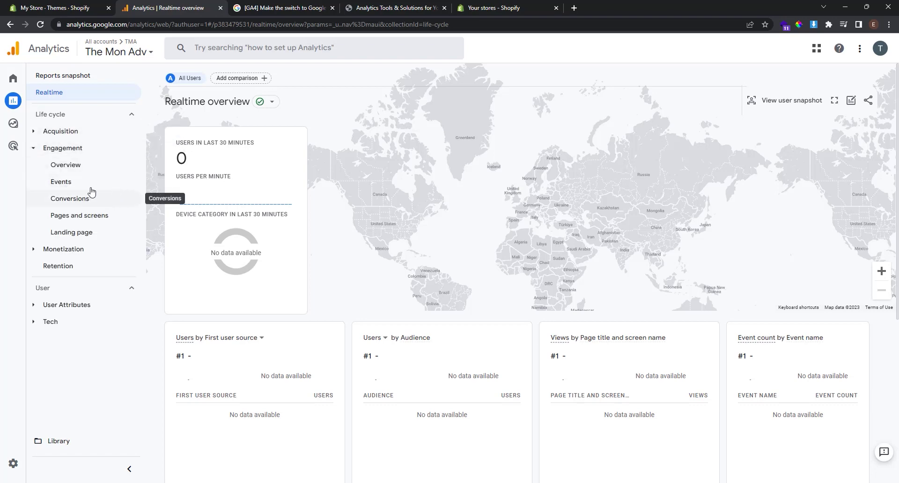
click(91, 149)
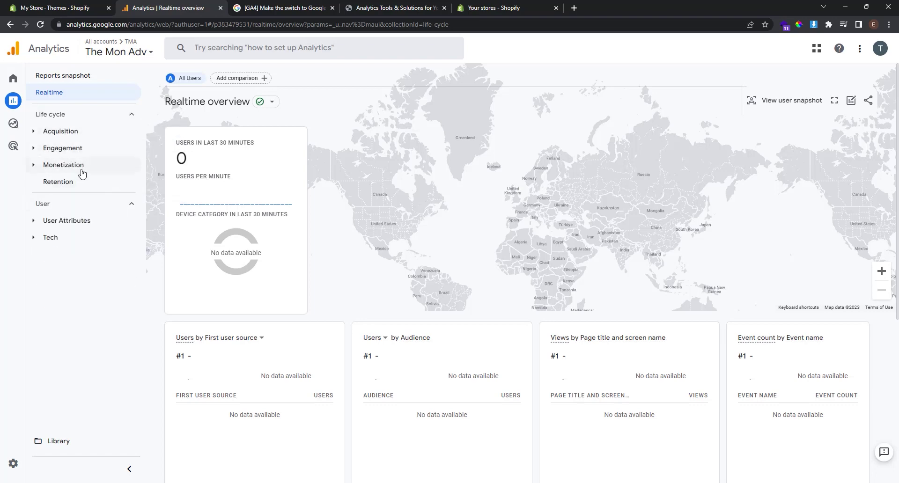
click(75, 165)
click(46, 165)
Check the Explorations page, then the Advertising snapshot with no conversion data yet
click(16, 130)
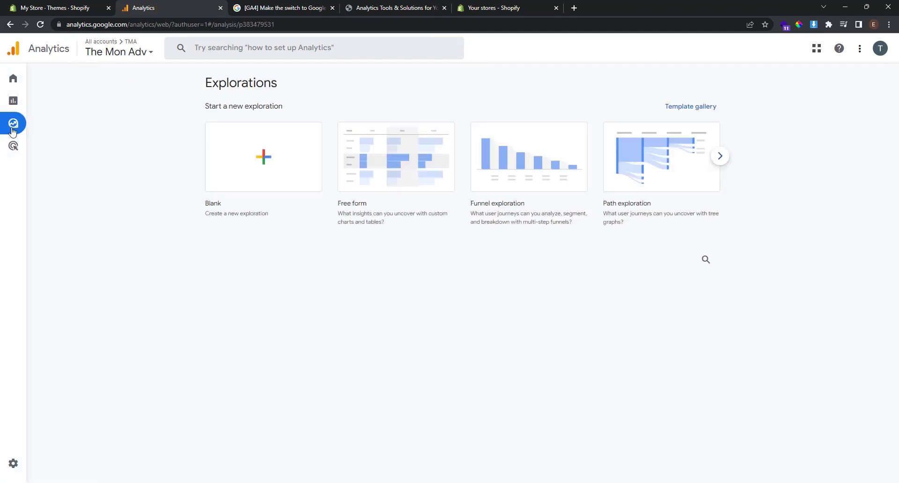
mouse_move(61, 149)
click(32, 137)
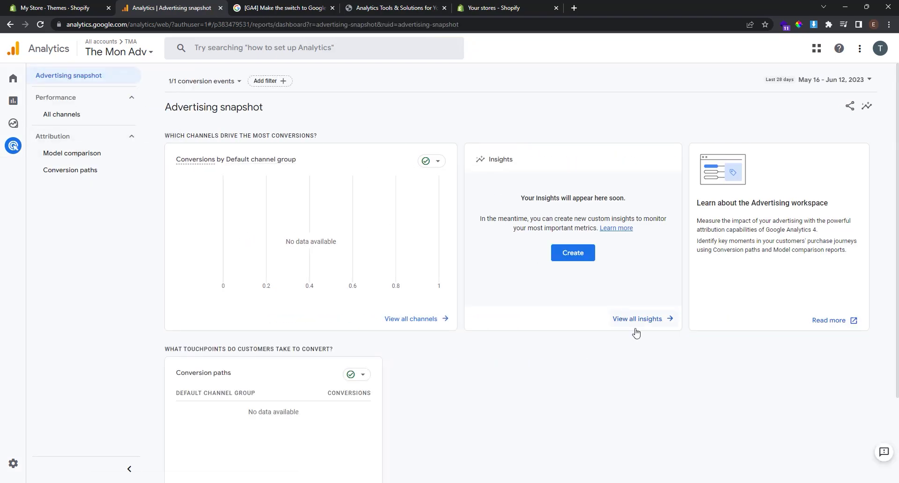
scroll(636, 333, down, 3)
scroll(636, 334, up, 3)
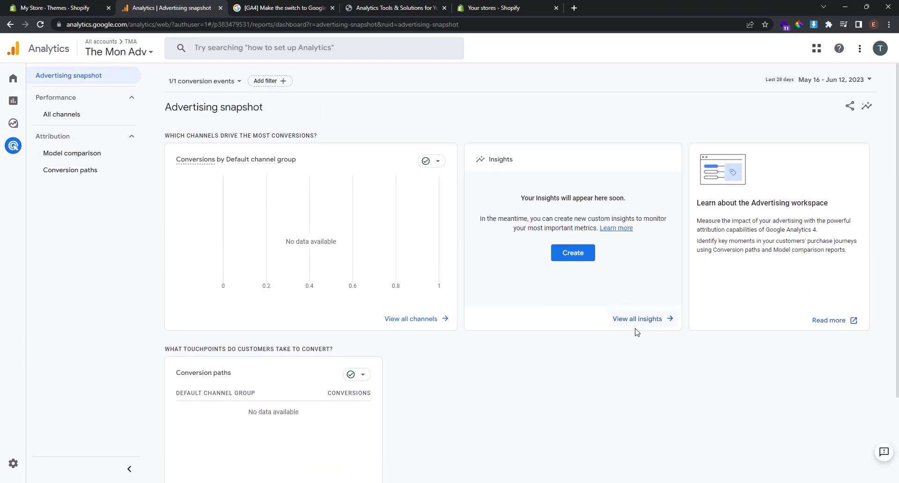